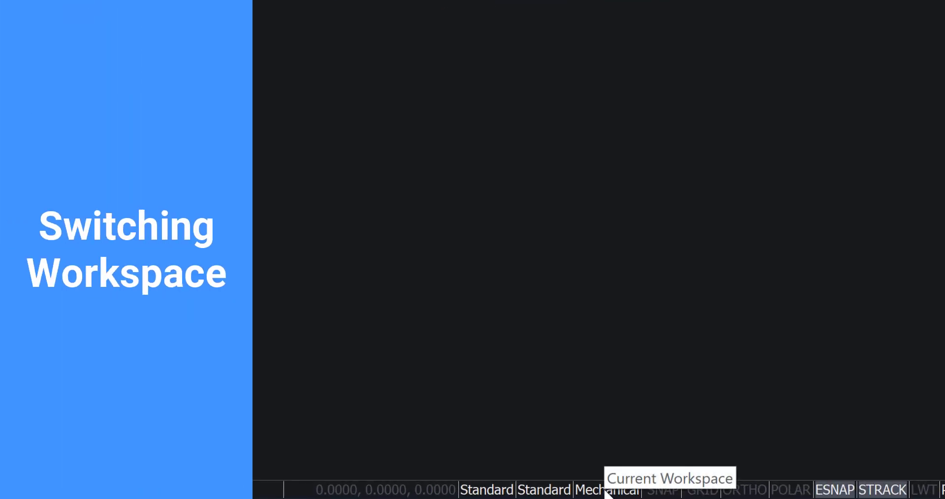
# - Keep the Mechanical workspace and browse the full drawing template list without changing it
pyautogui.click(626, 494)
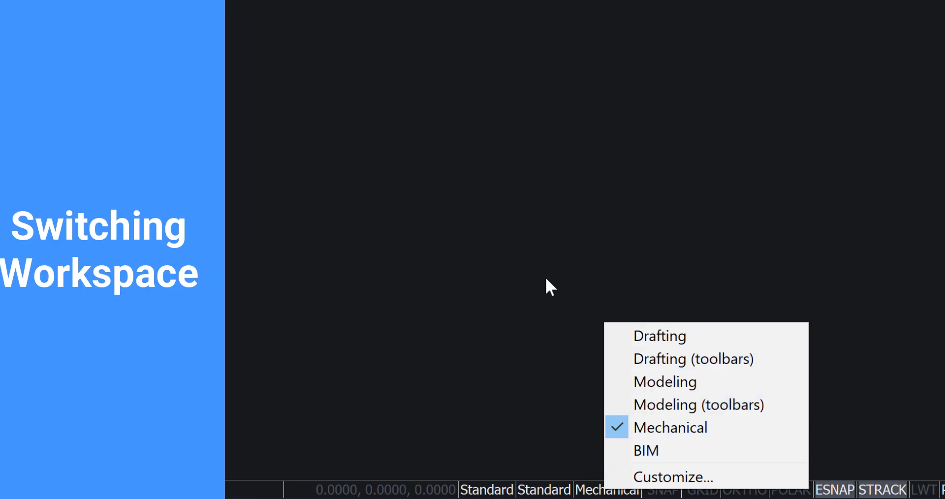
pyautogui.click(577, 386)
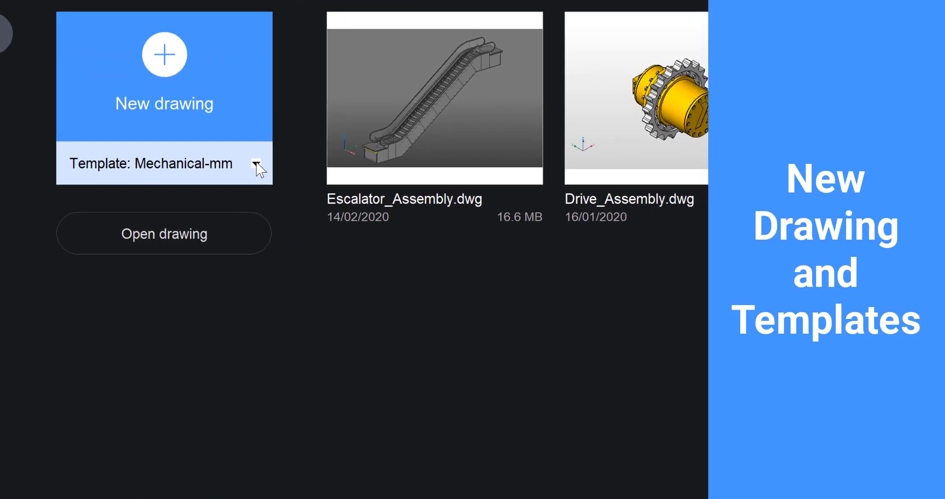
pyautogui.click(203, 196)
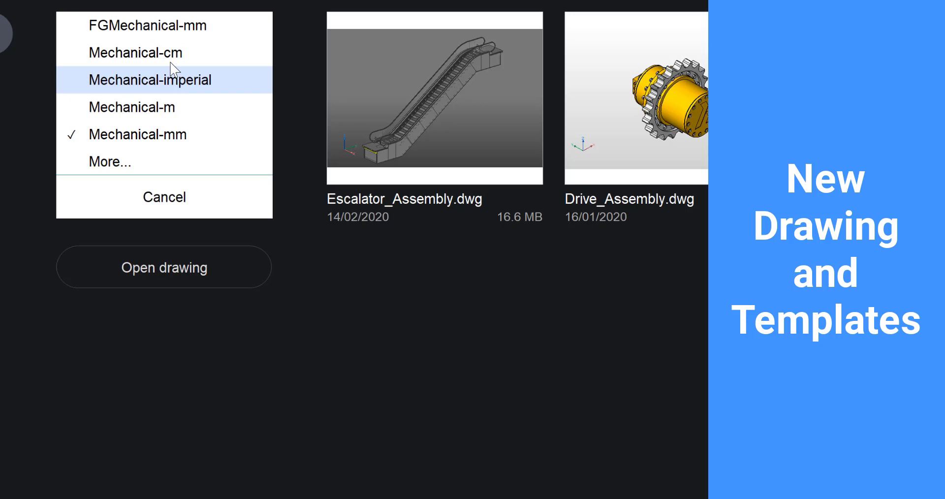
pyautogui.click(151, 163)
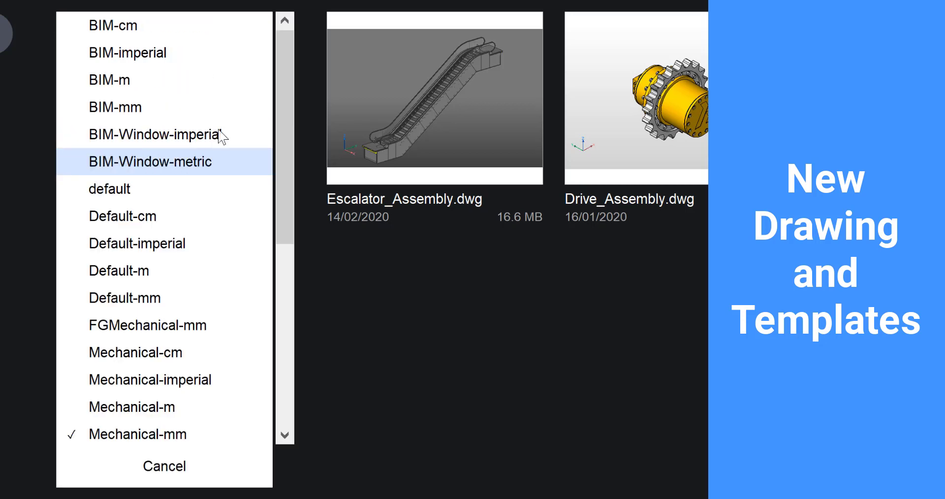
pyautogui.moveTo(283, 62); pyautogui.dragTo(276, 259)
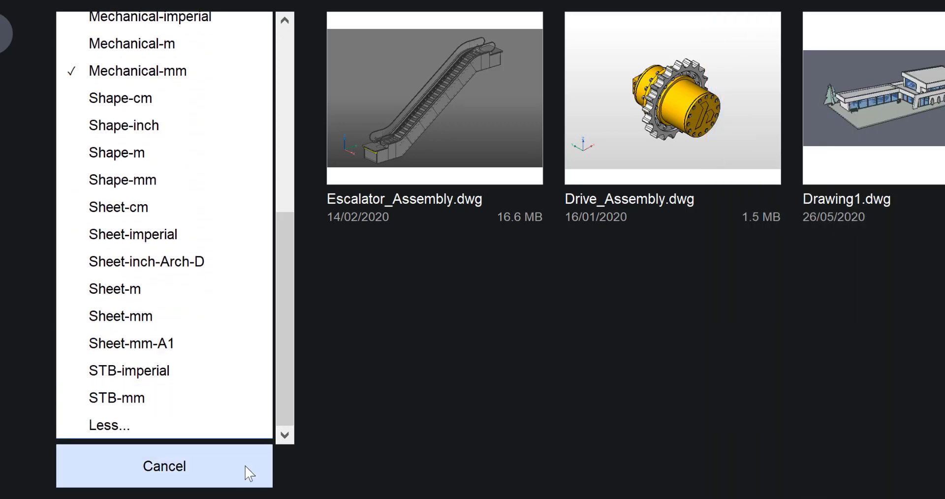
pyautogui.click(249, 470)
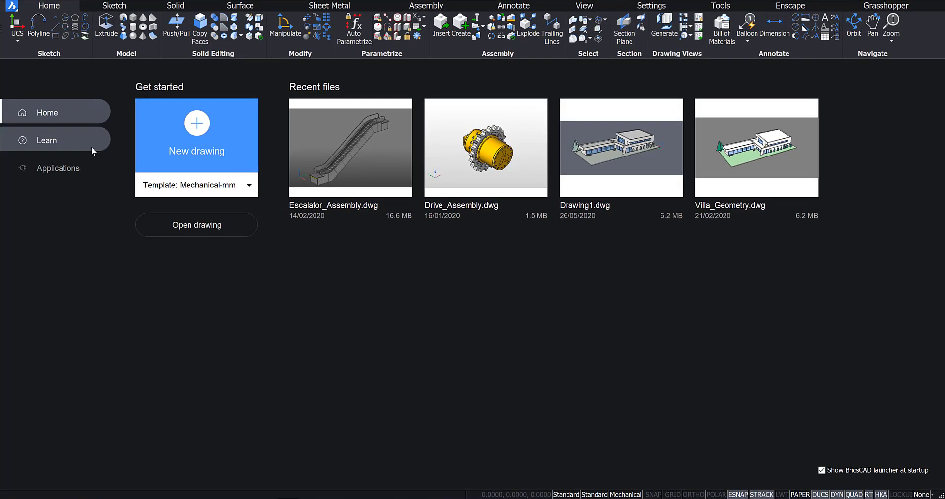
# - Browse the start page's tutorials, third-party applications and recent-files home pages
pyautogui.click(91, 146)
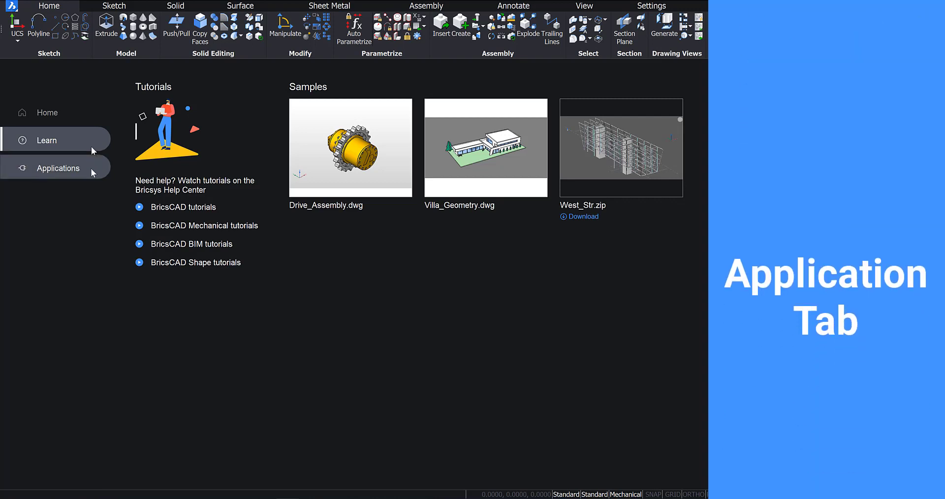
pyautogui.click(91, 168)
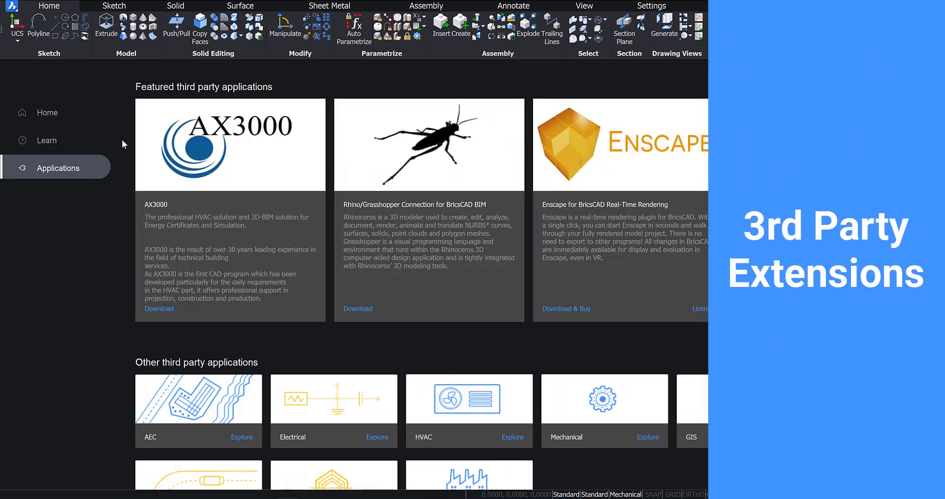
pyautogui.click(93, 108)
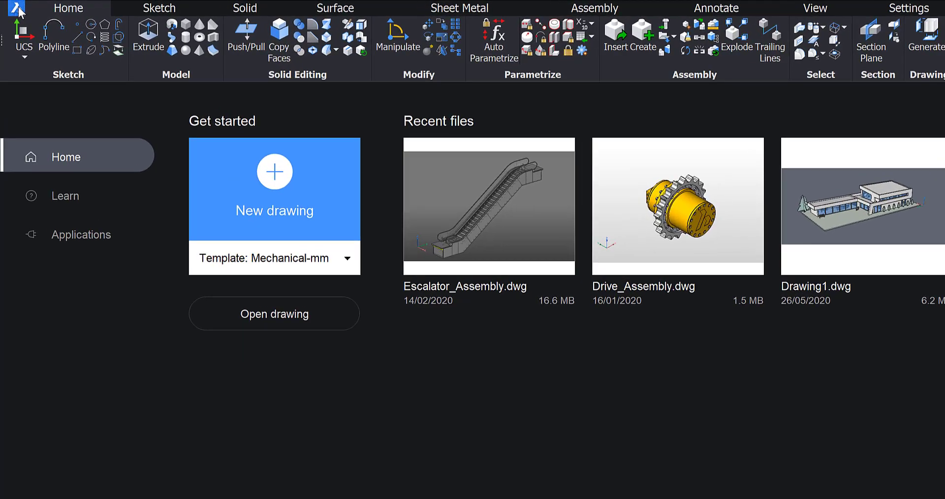
# - Start a new drawing from the Mechanical-mm template, kept as the default
pyautogui.click(19, 10)
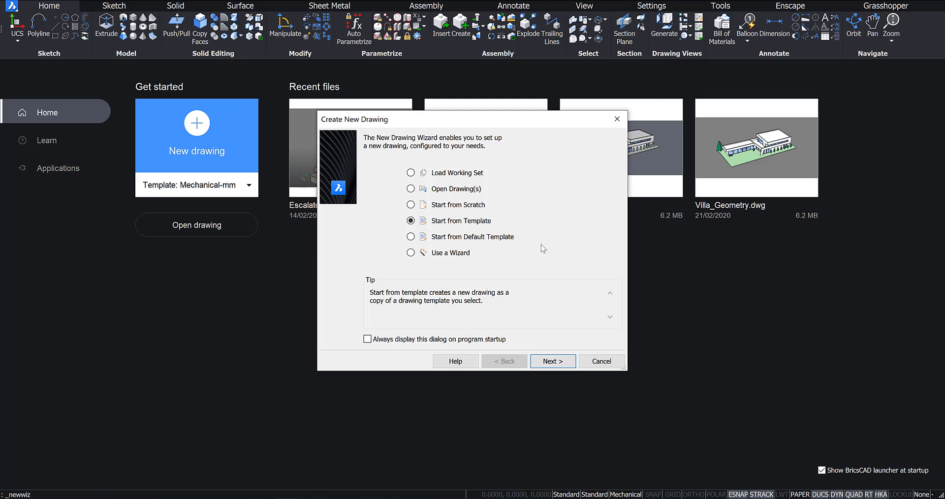
pyautogui.click(552, 363)
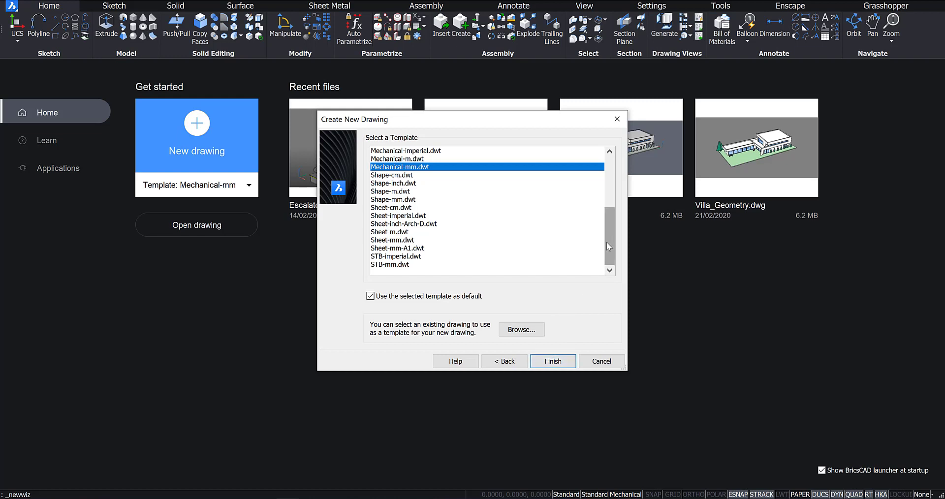
pyautogui.moveTo(609, 246); pyautogui.dragTo(609, 195)
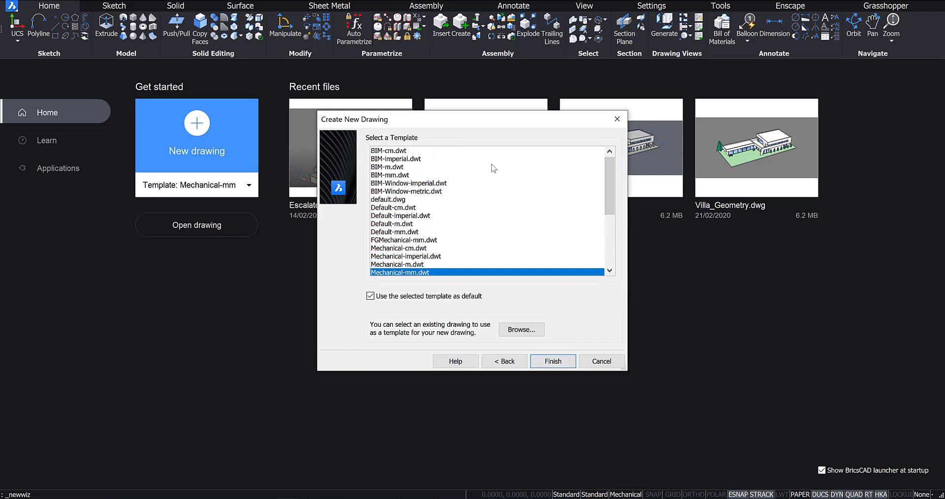
pyautogui.click(391, 152)
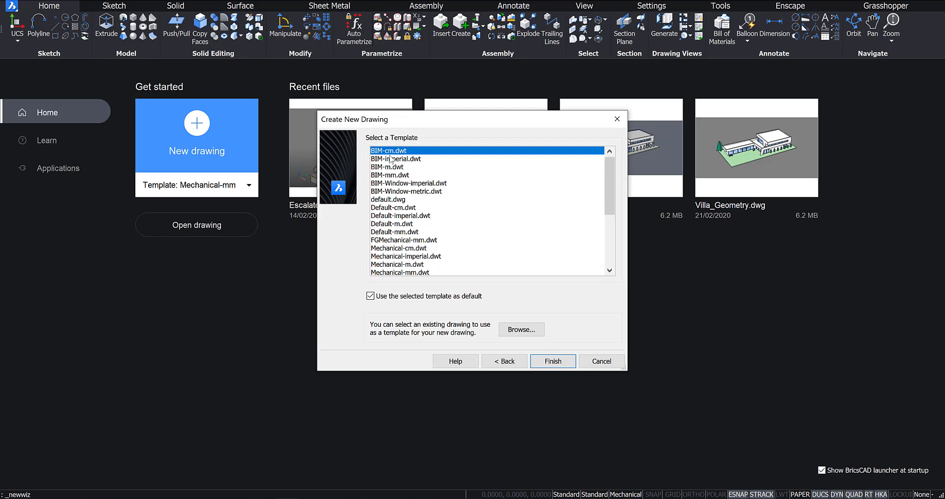
pyautogui.click(389, 168)
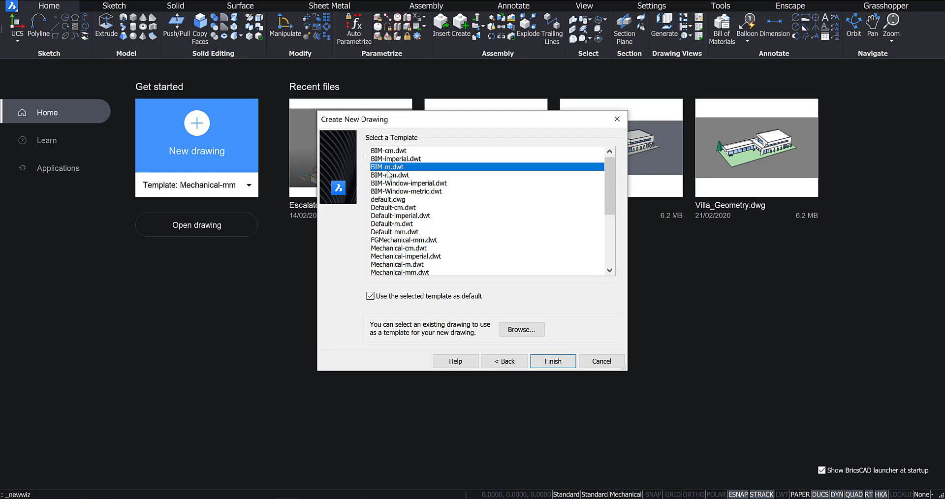
pyautogui.click(391, 178)
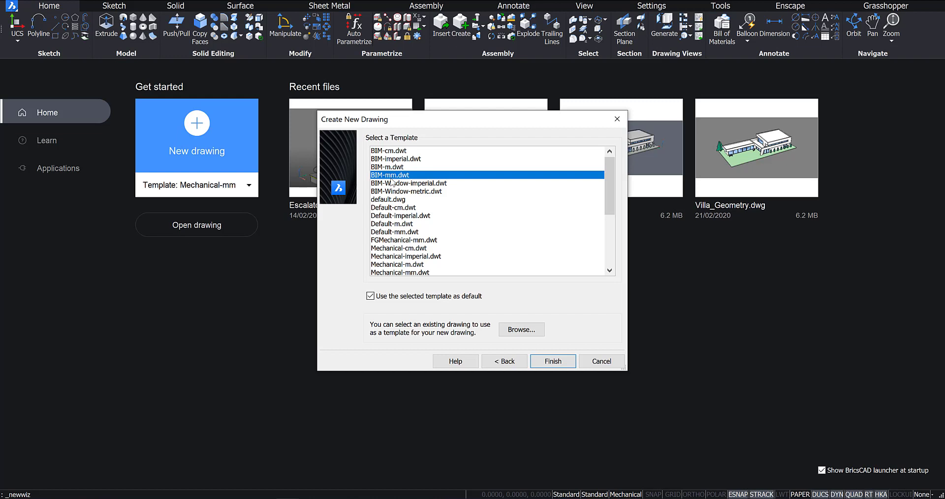
pyautogui.click(407, 273)
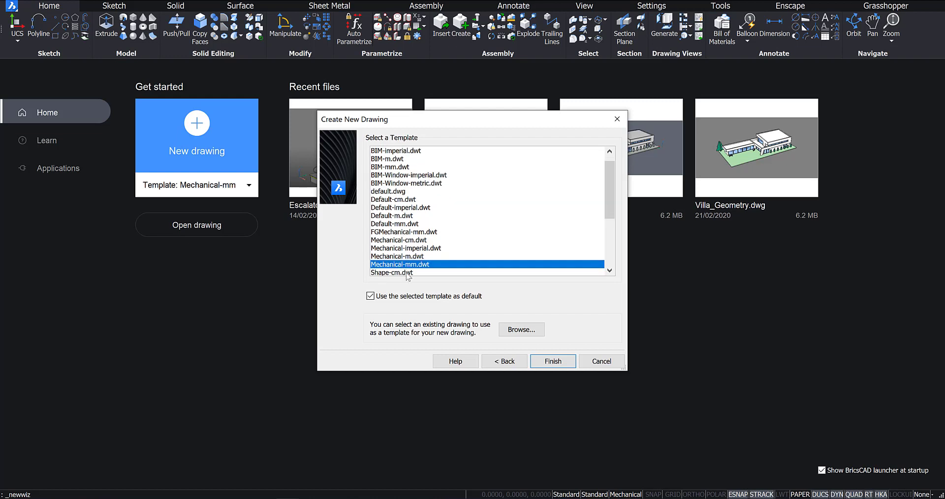
pyautogui.click(548, 362)
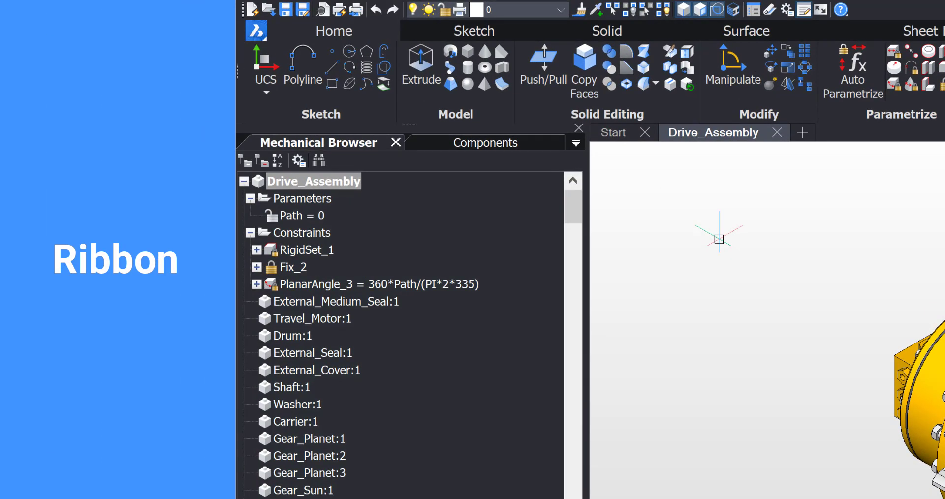
# - Switch to the Sketch, then Solid ribbon tab and list the primitive solid shapes
pyautogui.click(499, 28)
pyautogui.click(604, 36)
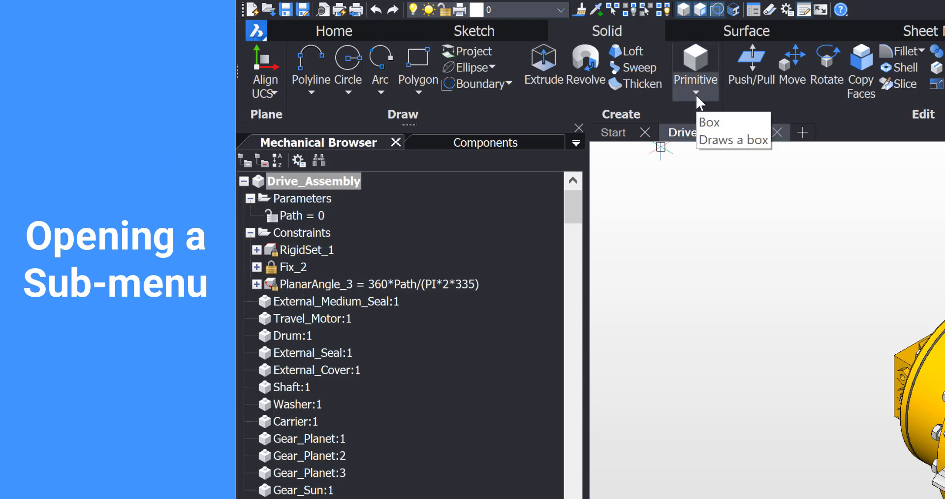
pyautogui.click(696, 95)
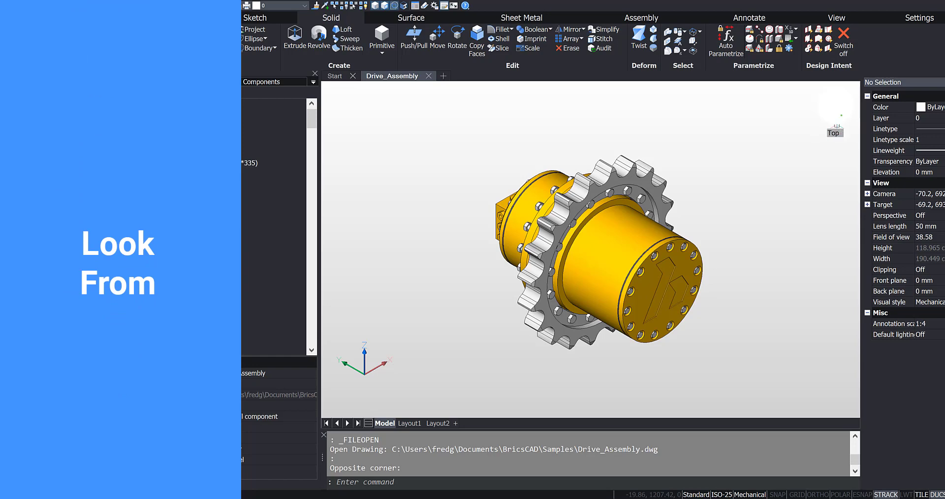
# - Switch the Look From view to Top Front Right, then Top Front Left
pyautogui.click(847, 115)
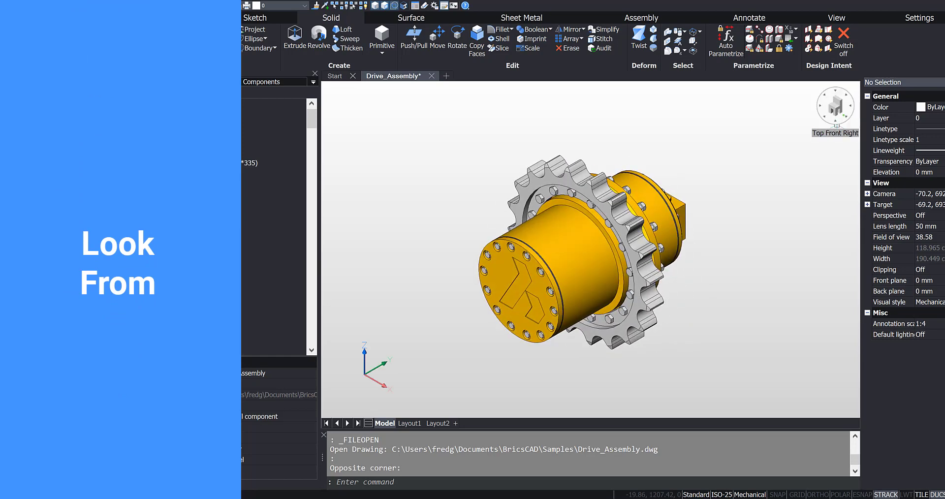
pyautogui.click(837, 125)
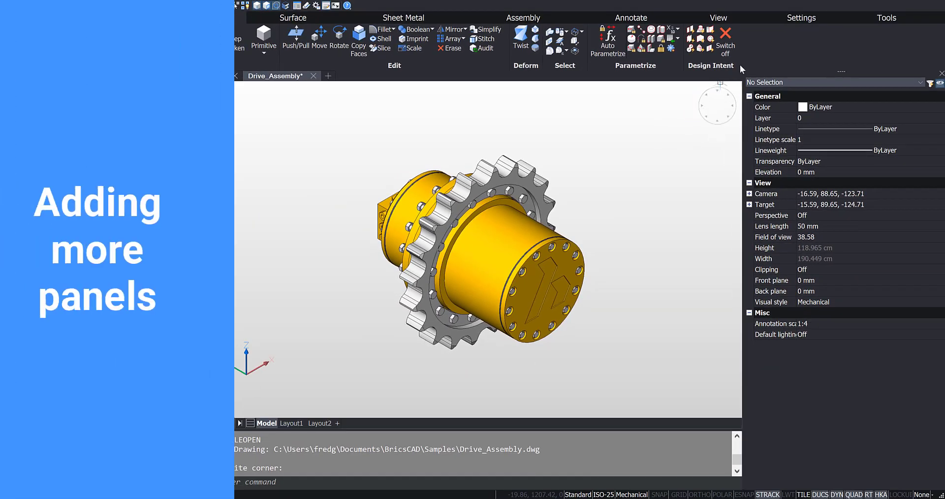
# - Turn on an extra interface panel, such as the Mechanical Browser, from the ribbon's right-click menu
pyautogui.rightClick(761, 44)
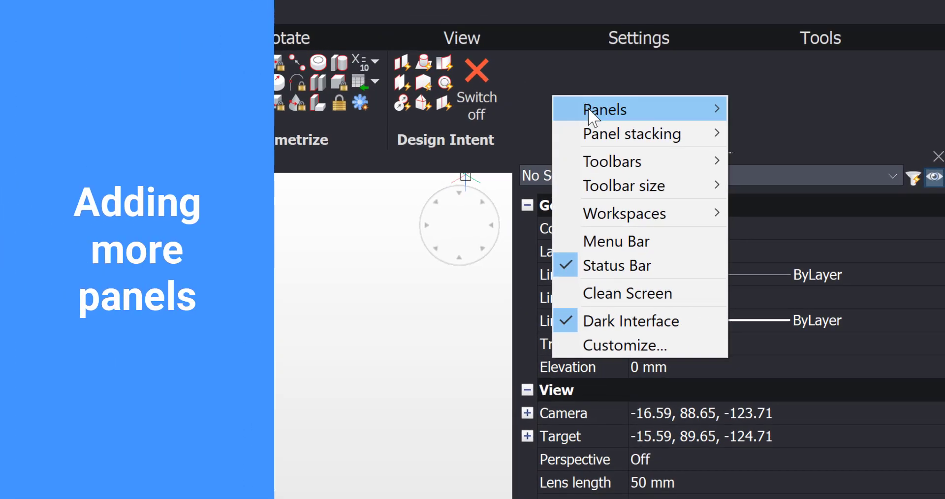
pyautogui.moveTo(604, 109)
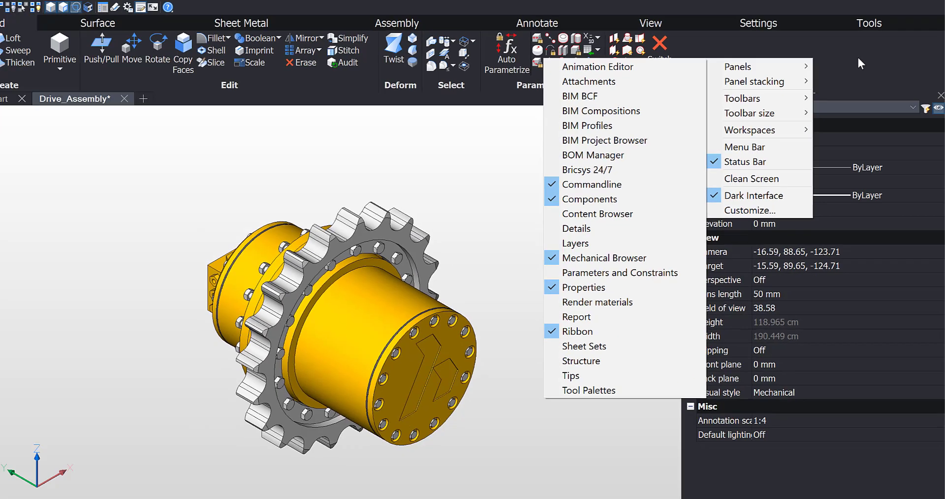
pyautogui.click(890, 45)
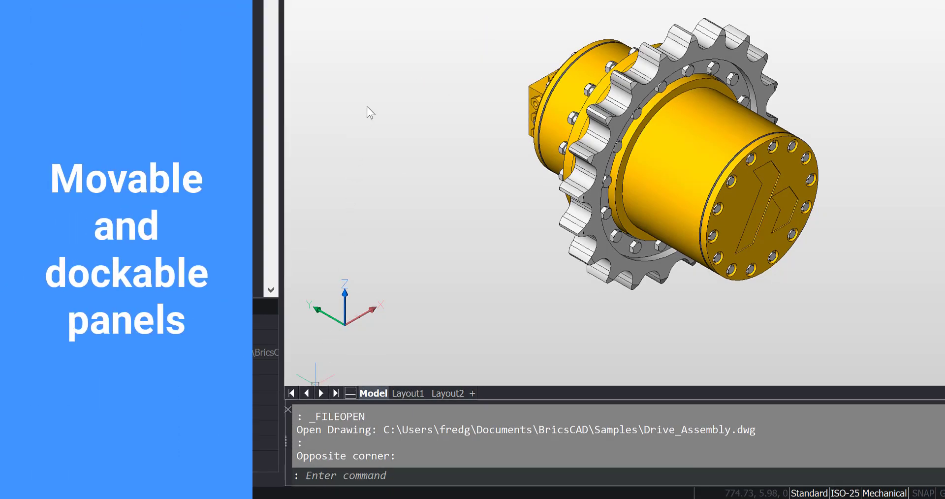
# - Undock the command line, widen it and move it to the top of the screen
pyautogui.moveTo(370, 112); pyautogui.dragTo(369, 109)
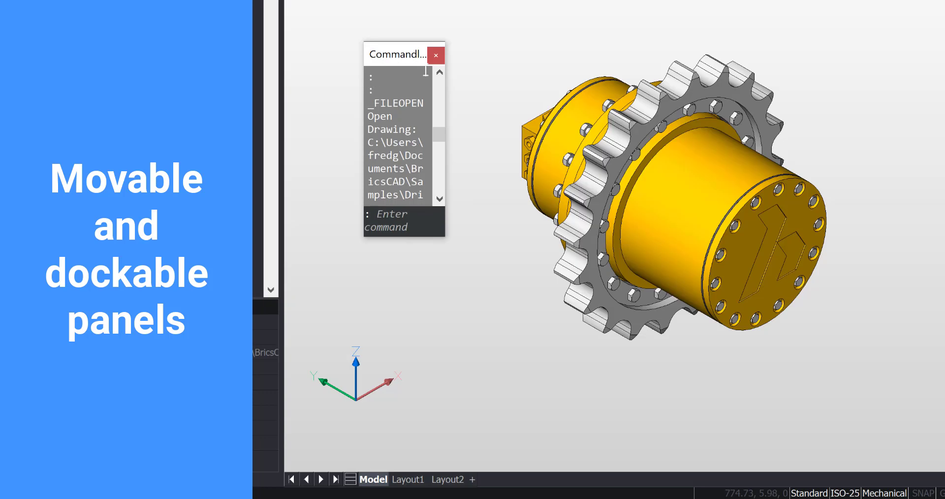
pyautogui.moveTo(445, 91); pyautogui.dragTo(519, 96)
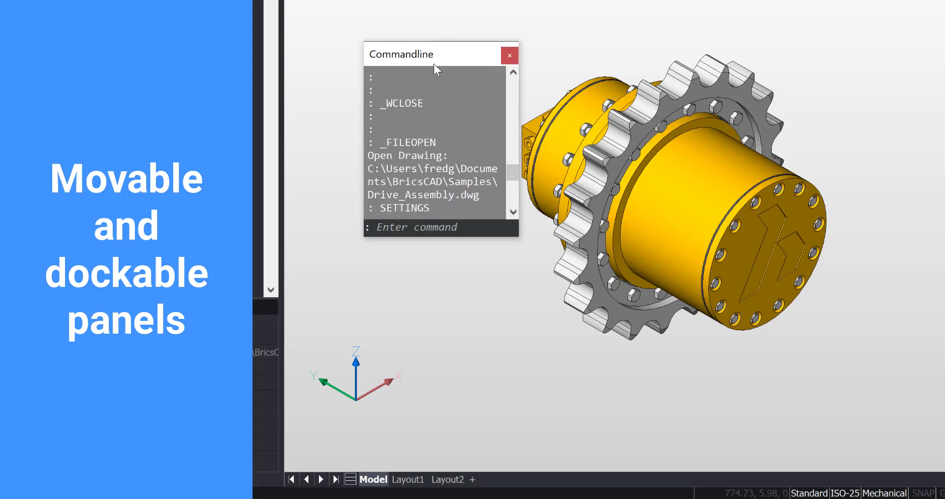
pyautogui.moveTo(434, 64); pyautogui.dragTo(539, 5)
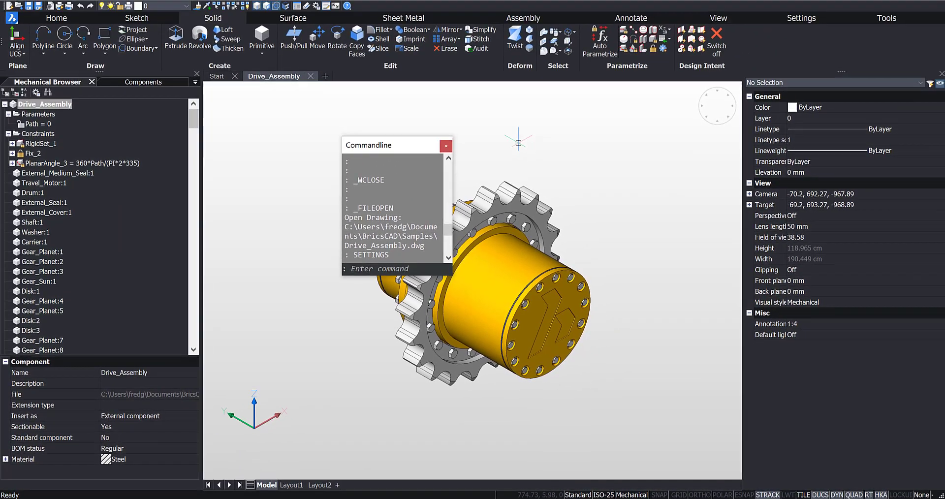
# - Enable 'Command line use new floating frame' in Settings and reposition the bar over the model
pyautogui.write('SETTING')
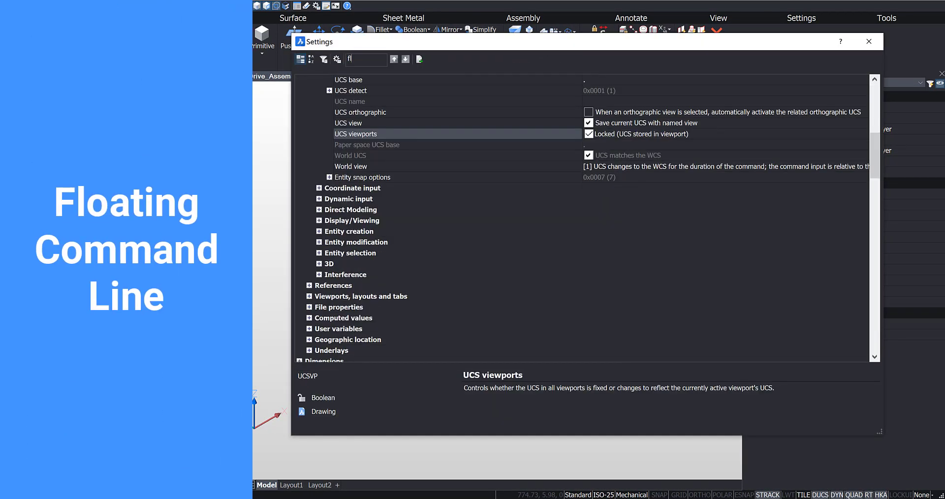
pyautogui.write('oating')
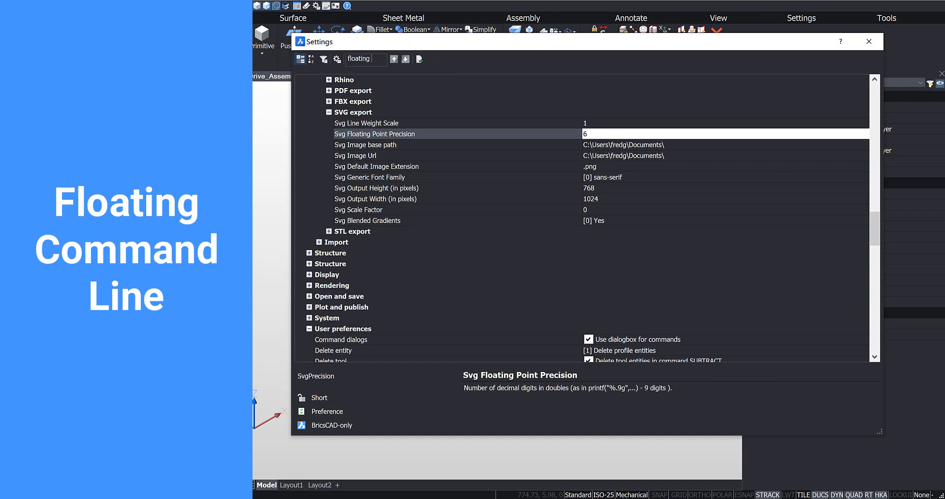
pyautogui.write(' frame')
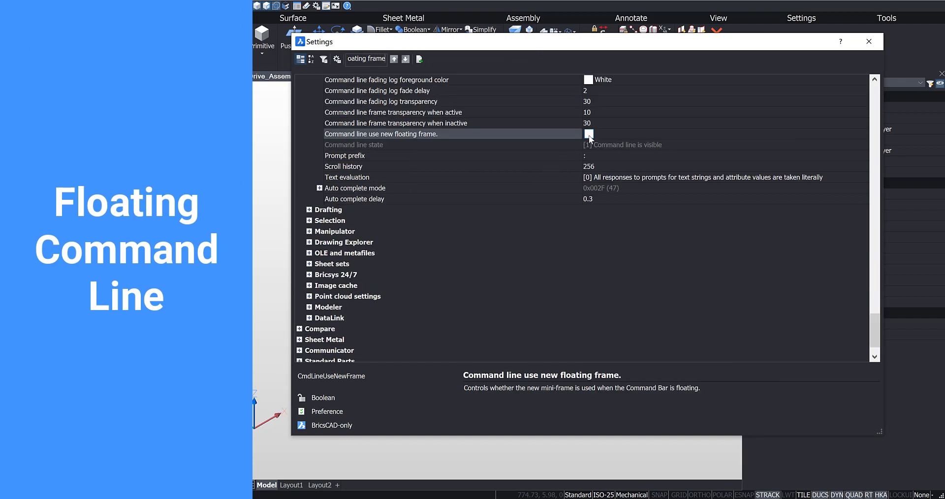
pyautogui.click(589, 134)
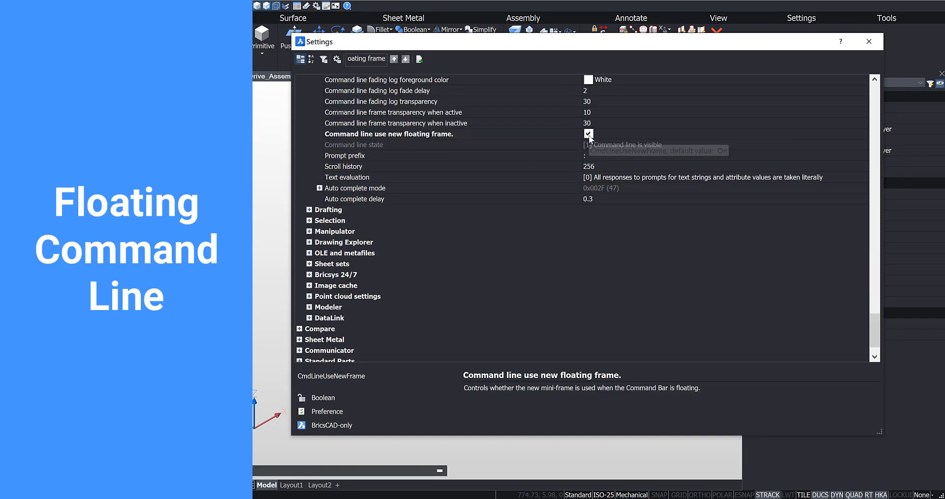
pyautogui.click(869, 41)
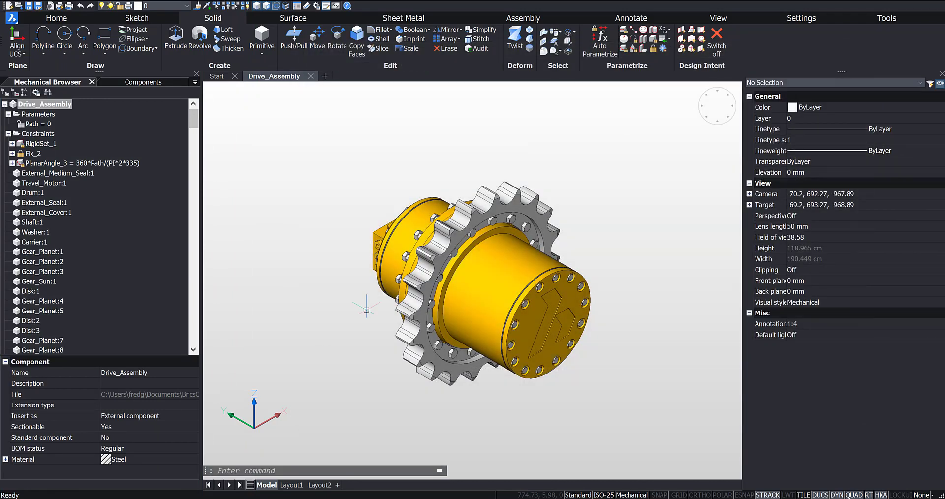
pyautogui.moveTo(206, 473)
pyautogui.mouseDown()
pyautogui.moveTo(255, 200)
pyautogui.moveTo(281, 169)
pyautogui.moveTo(249, 185)
pyautogui.moveTo(208, 472)
pyautogui.mouseUp()
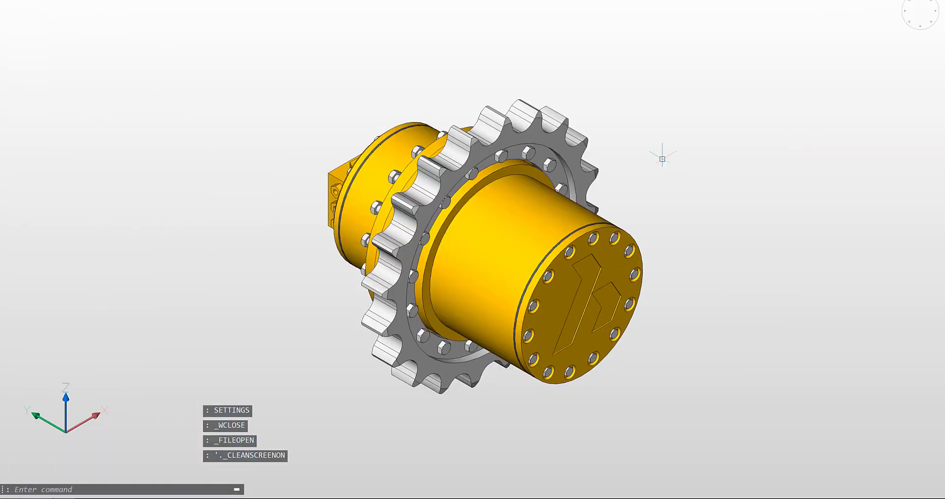
# - In Settings, search 'clean screen' and toggle Hide command line panel on, then back off
pyautogui.write('SETTINGS')
pyautogui.press('Return')
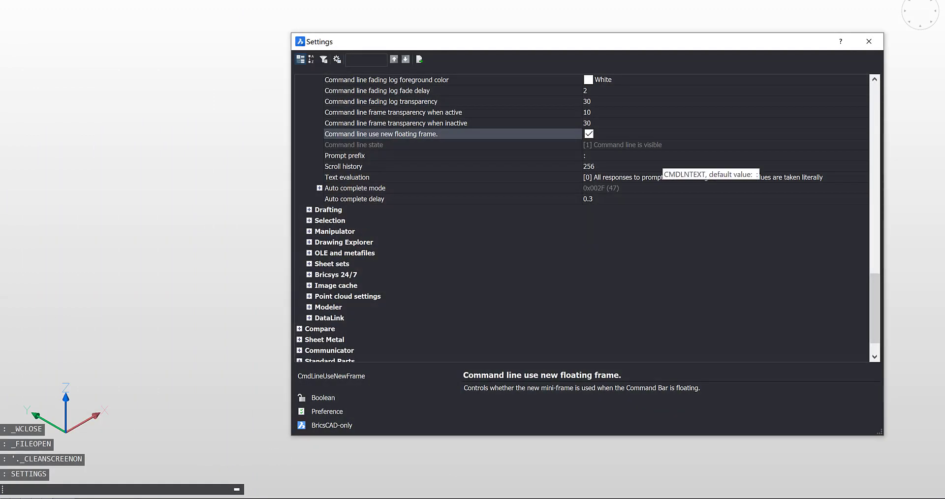
pyautogui.write('clean')
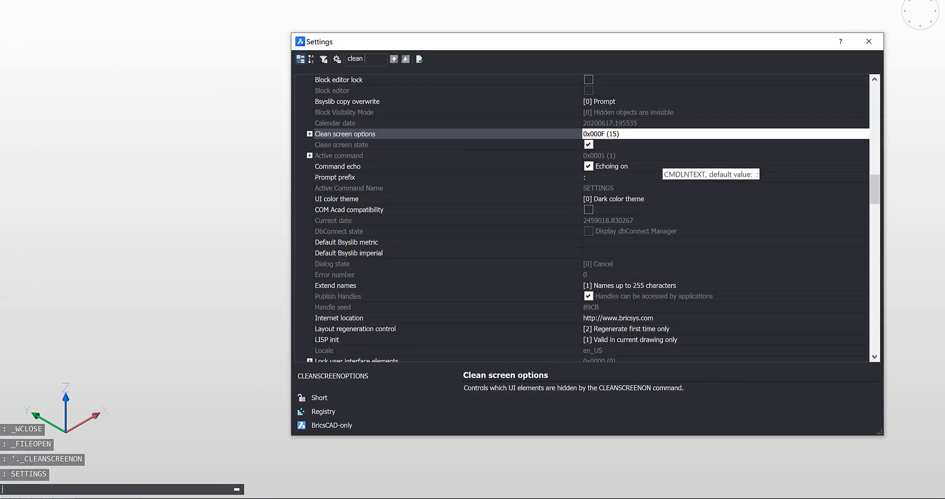
pyautogui.write(' screen')
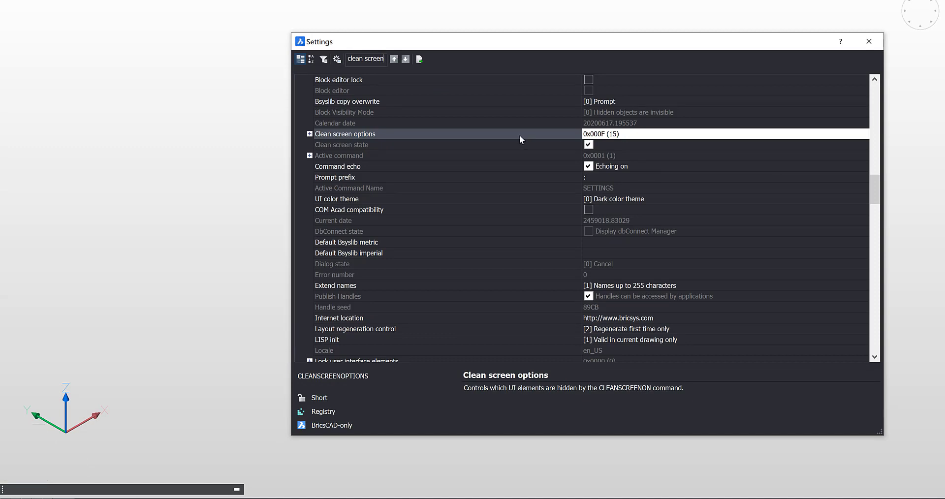
pyautogui.doubleClick(341, 138)
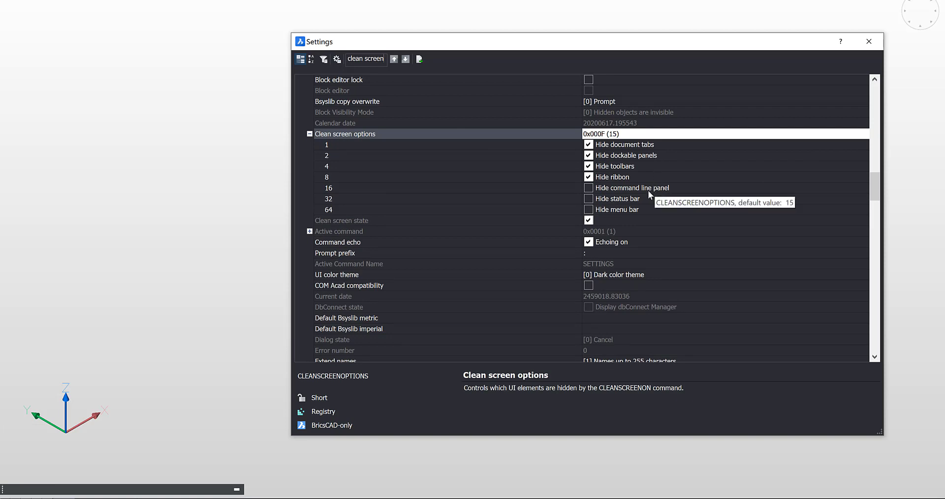
pyautogui.click(589, 188)
pyautogui.click(589, 188)
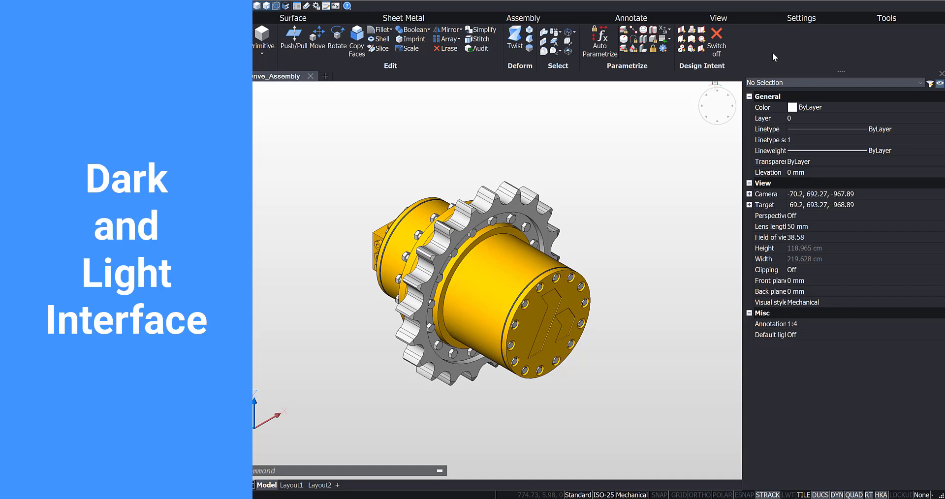
pyautogui.rightClick(773, 52)
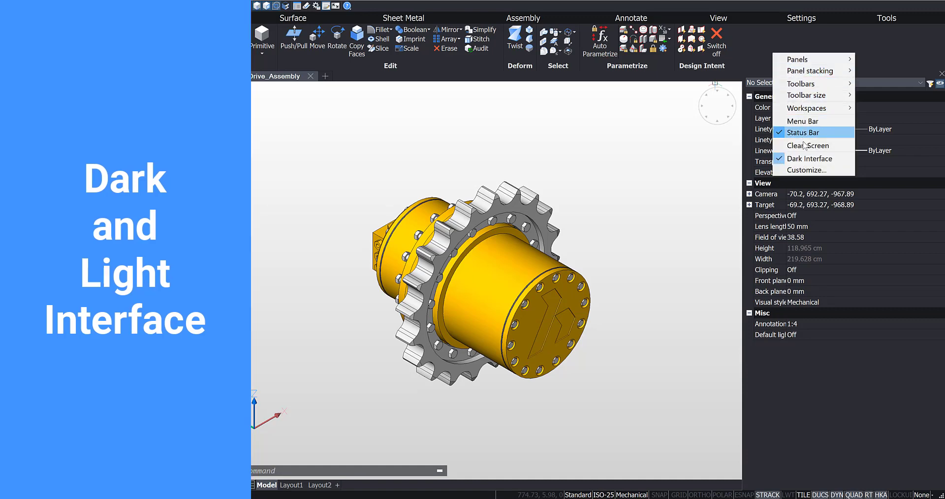
pyautogui.click(806, 158)
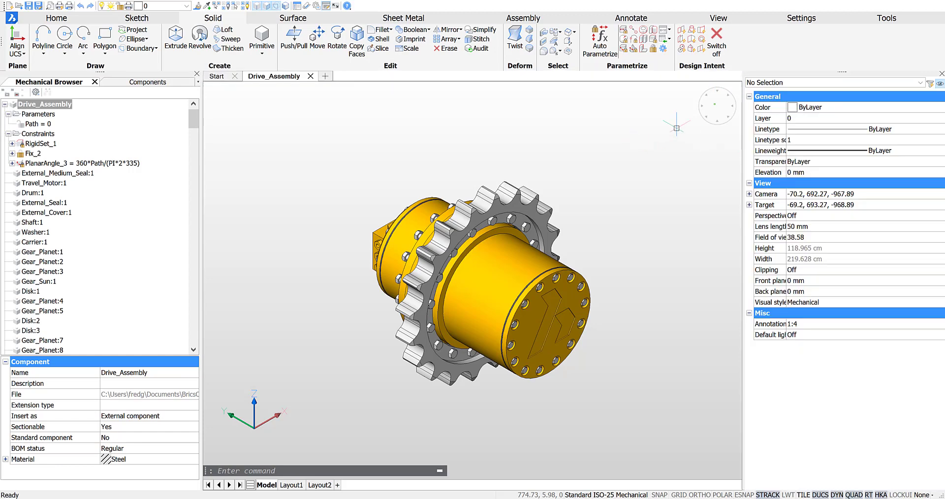
pyautogui.rightClick(778, 54)
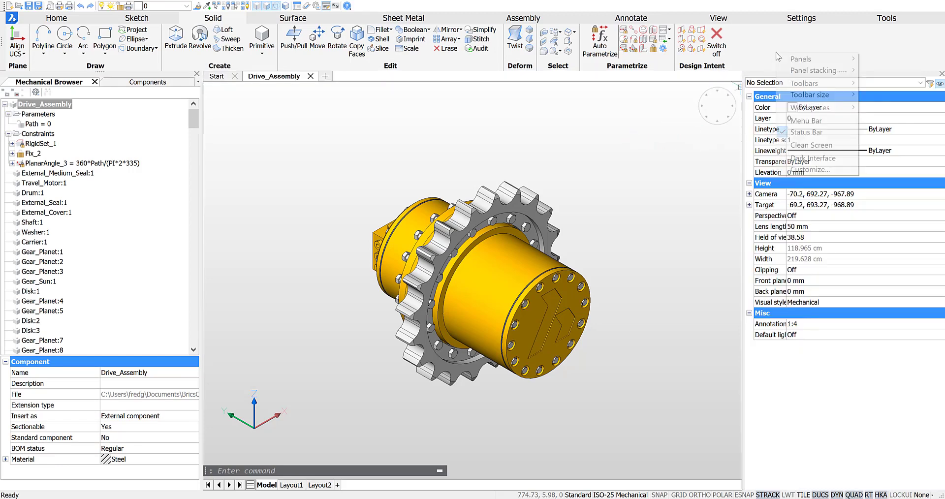
pyautogui.click(812, 158)
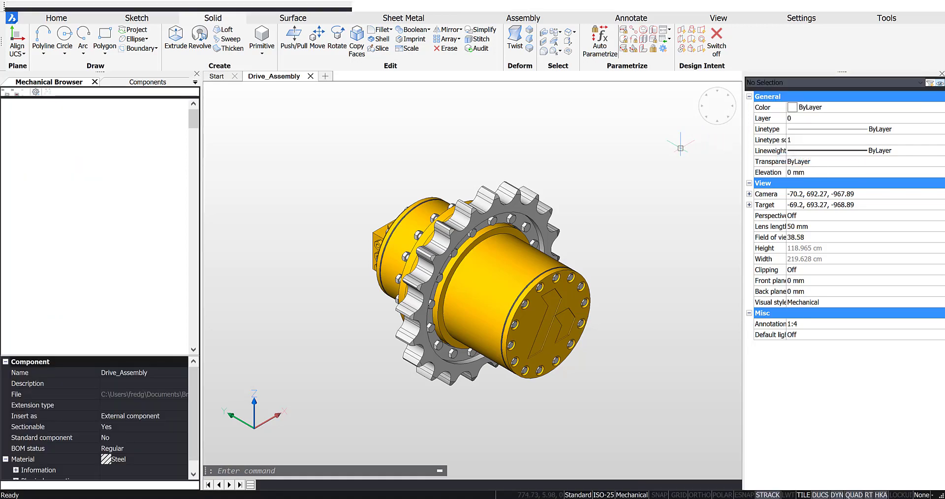